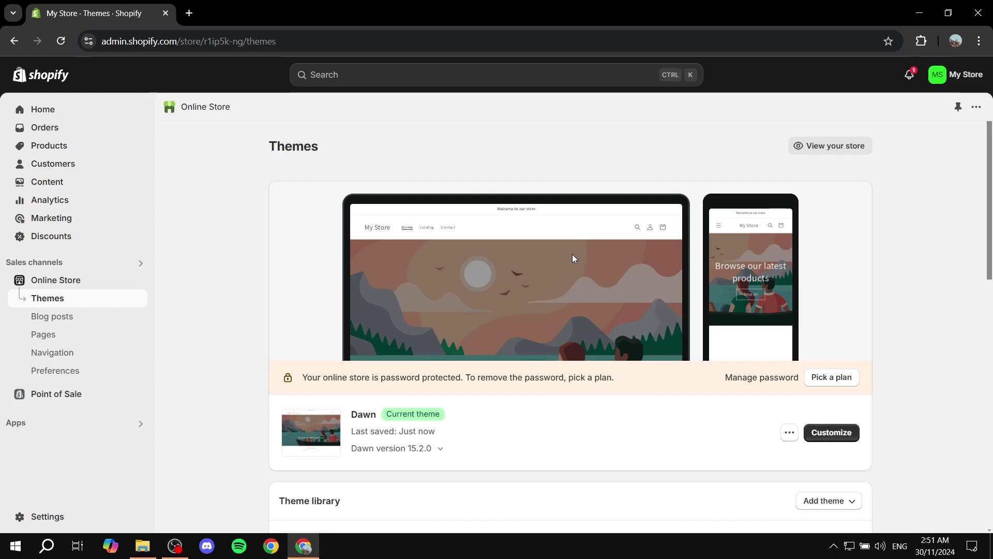
Step: Open the Products list showing the Orange, Purple and Red shirts
{"action": "left_click", "coordinate": [58, 147]}
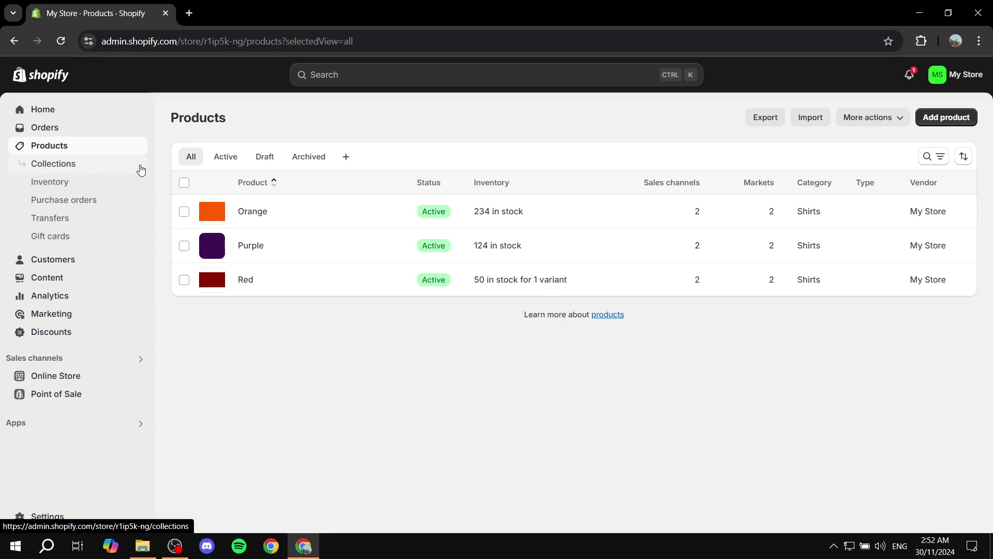
Step: Start a new collection from Collections and title it 'Colors'
{"action": "left_click", "coordinate": [52, 164]}
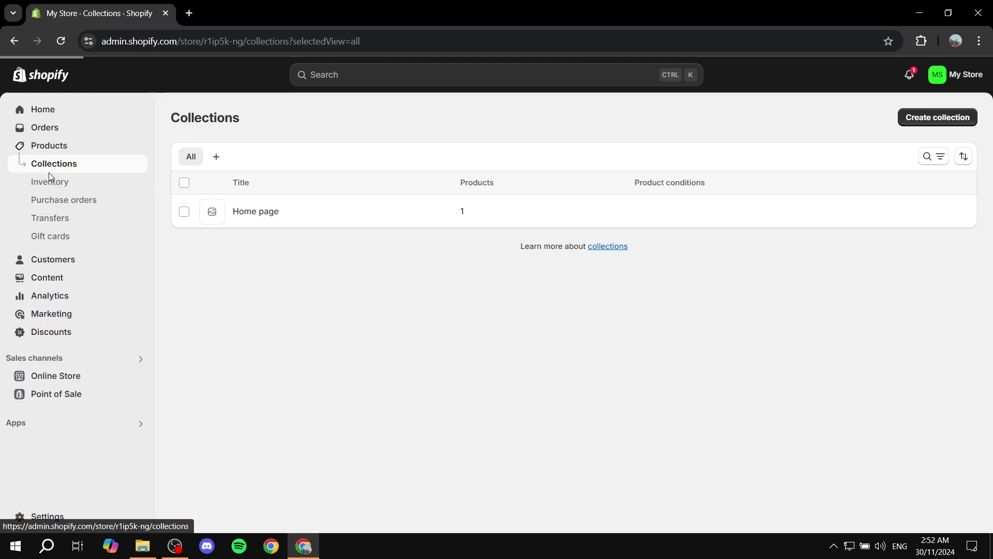
{"action": "left_click", "coordinate": [914, 119]}
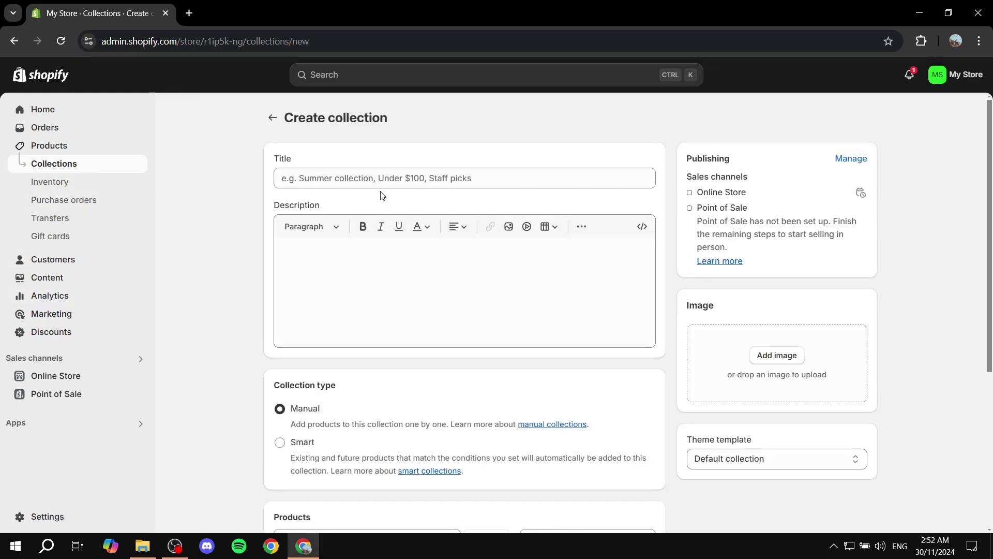
{"action": "left_click", "coordinate": [382, 181]}
{"action": "type", "text": "Colors"}
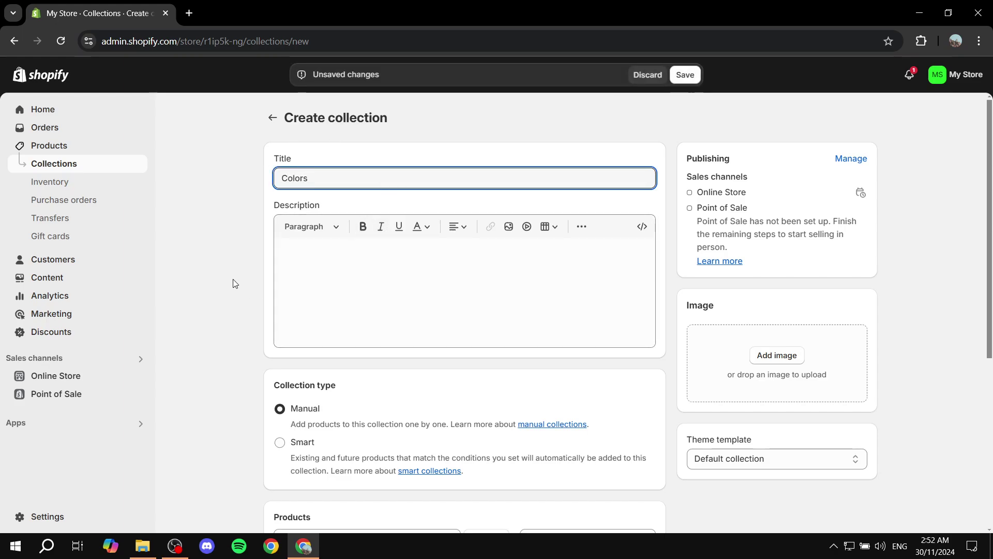
{"action": "left_click", "coordinate": [197, 265]}
{"action": "left_click", "coordinate": [347, 259]}
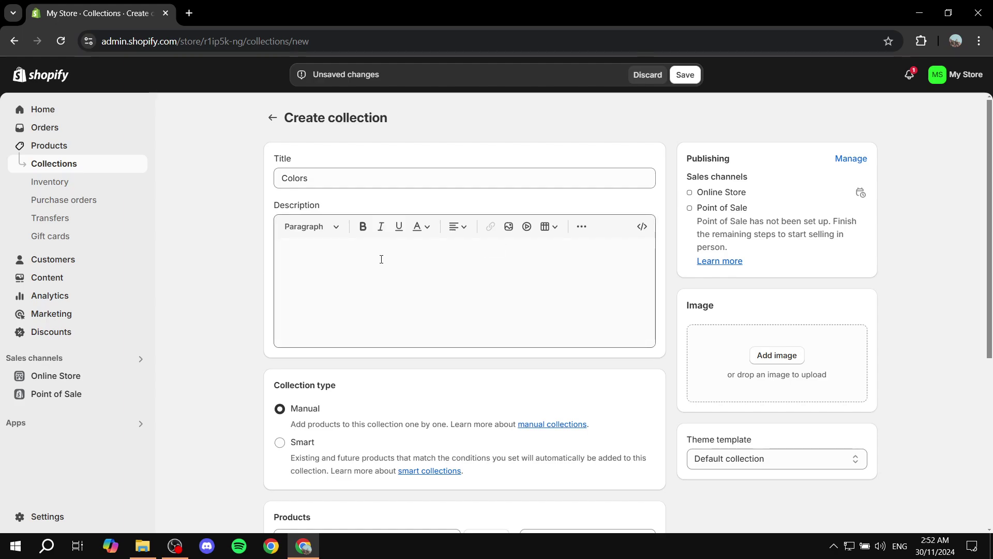
{"action": "scroll", "coordinate": [381, 264], "scroll_direction": "down", "scroll_amount": 1}
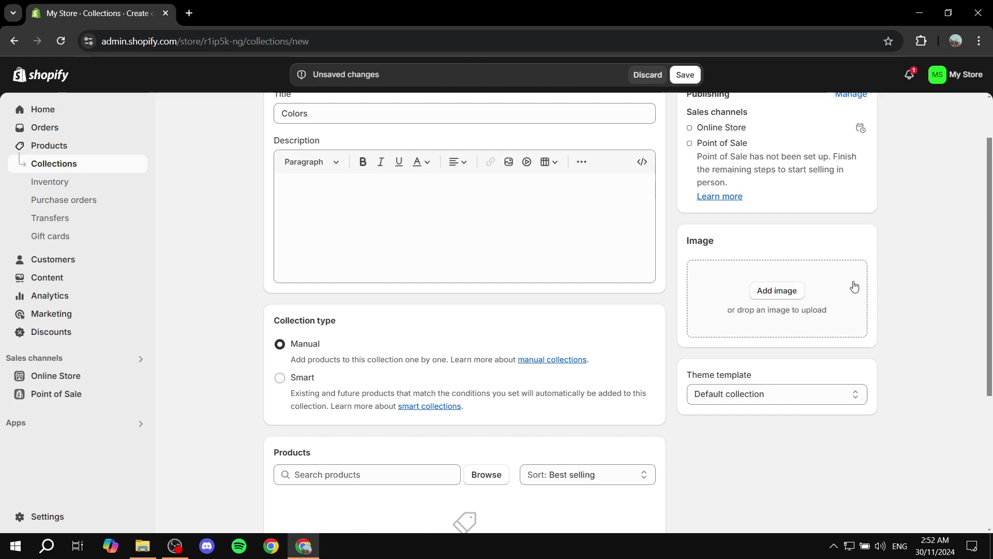
{"action": "scroll", "coordinate": [755, 278], "scroll_direction": "down", "scroll_amount": 4}
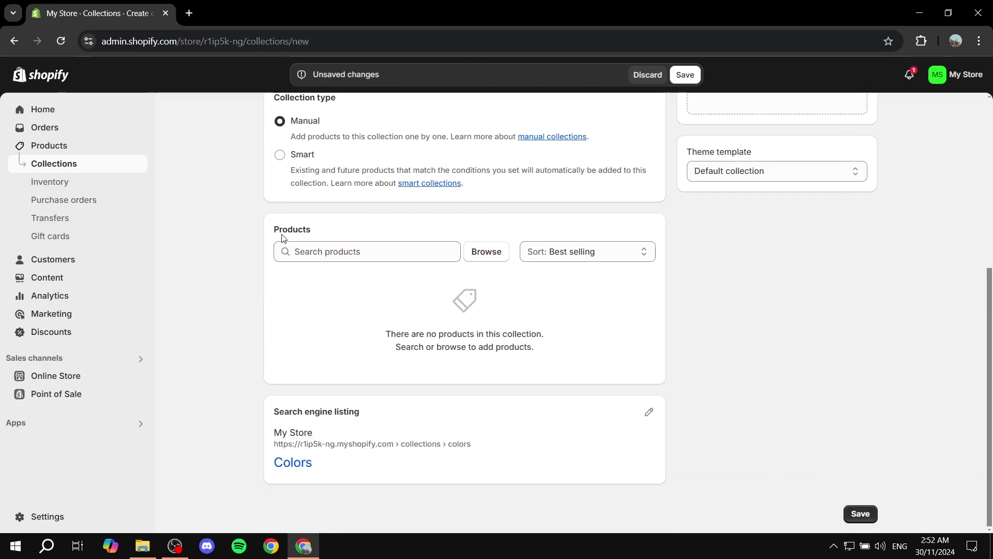
{"action": "left_click_drag", "start_coordinate": [267, 229], "coordinate": [343, 228]}
Step: Add the Orange, Purple and Red products to Colors and save the collection
{"action": "left_click", "coordinate": [435, 235]}
{"action": "left_click", "coordinate": [507, 250]}
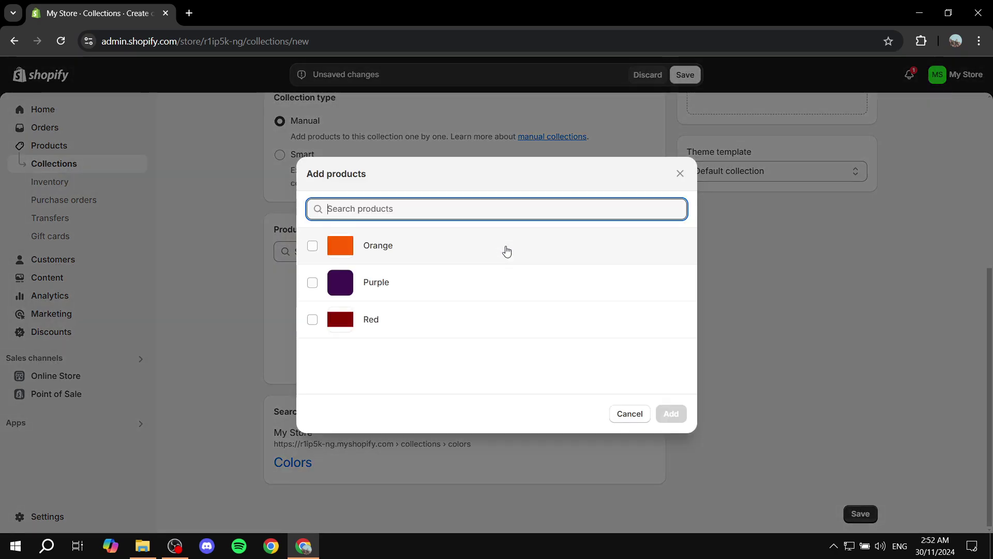
{"action": "left_click", "coordinate": [313, 247]}
{"action": "left_click", "coordinate": [312, 283]}
{"action": "left_click", "coordinate": [313, 320]}
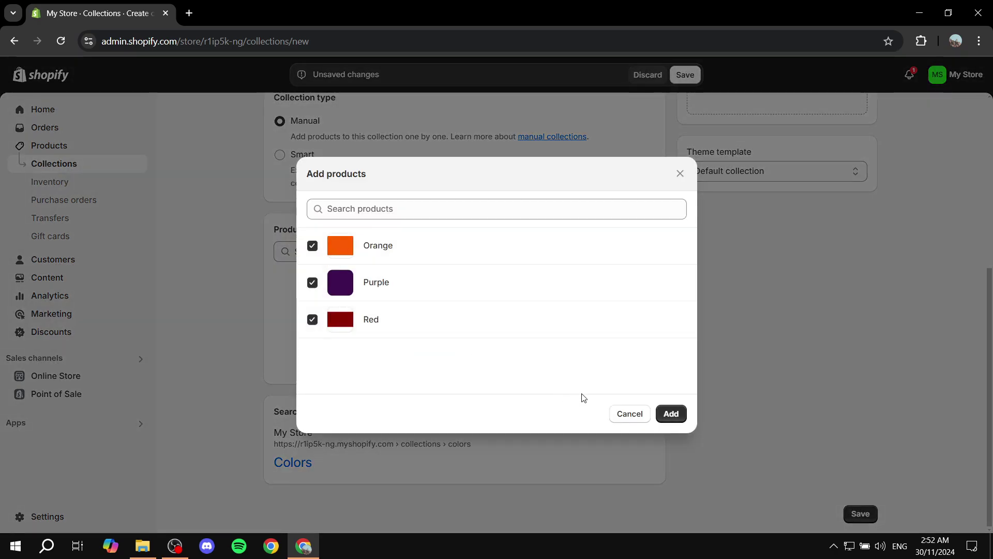
{"action": "left_click", "coordinate": [671, 413]}
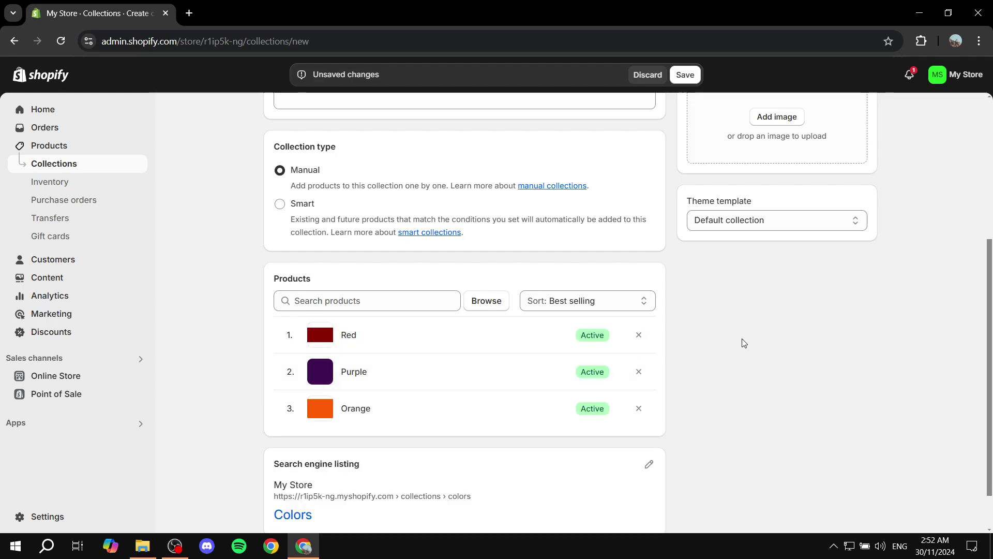
{"action": "left_click", "coordinate": [686, 75]}
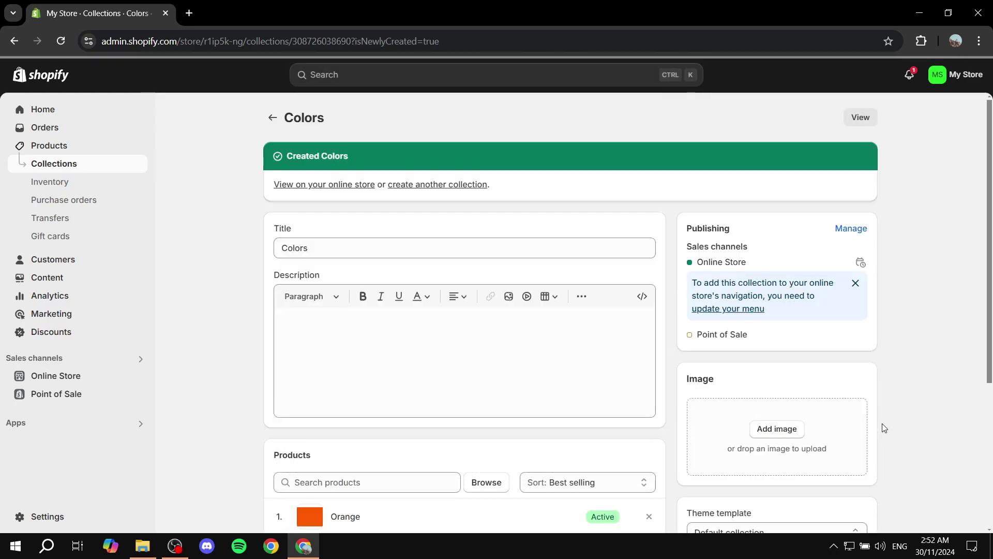
{"action": "left_click", "coordinate": [273, 118]}
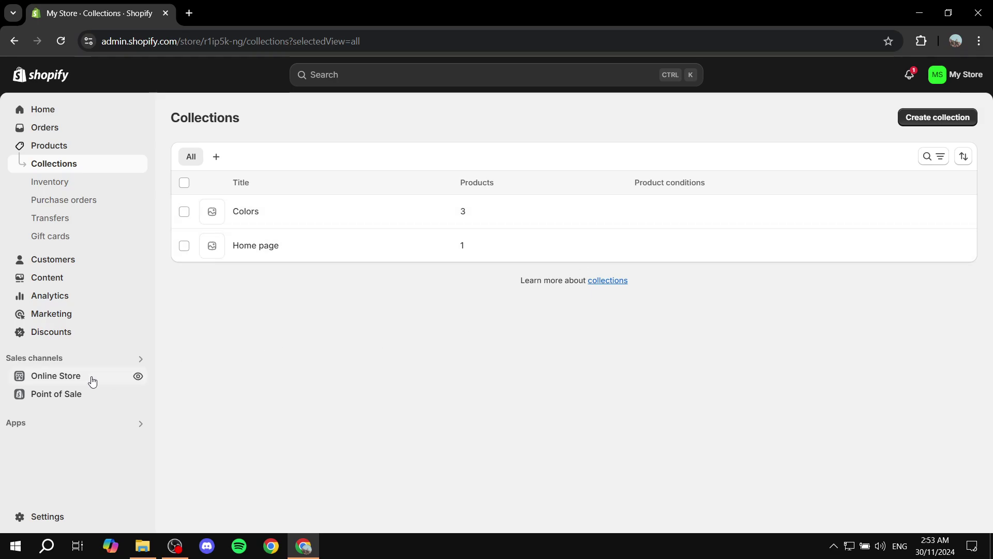
Step: Open the Dawn theme's Customize editor from Online Store > Themes
{"action": "left_click", "coordinate": [45, 378]}
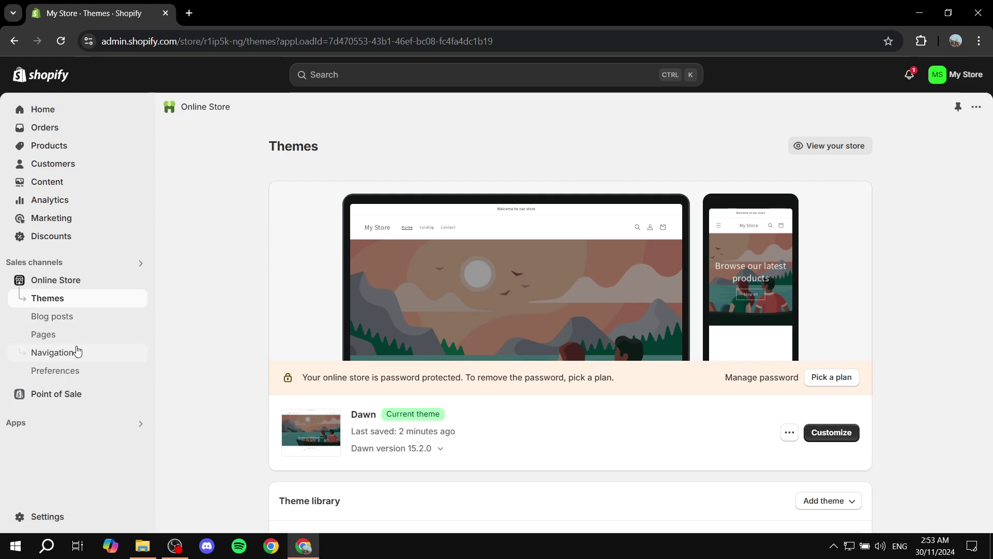
{"action": "left_click", "coordinate": [44, 333]}
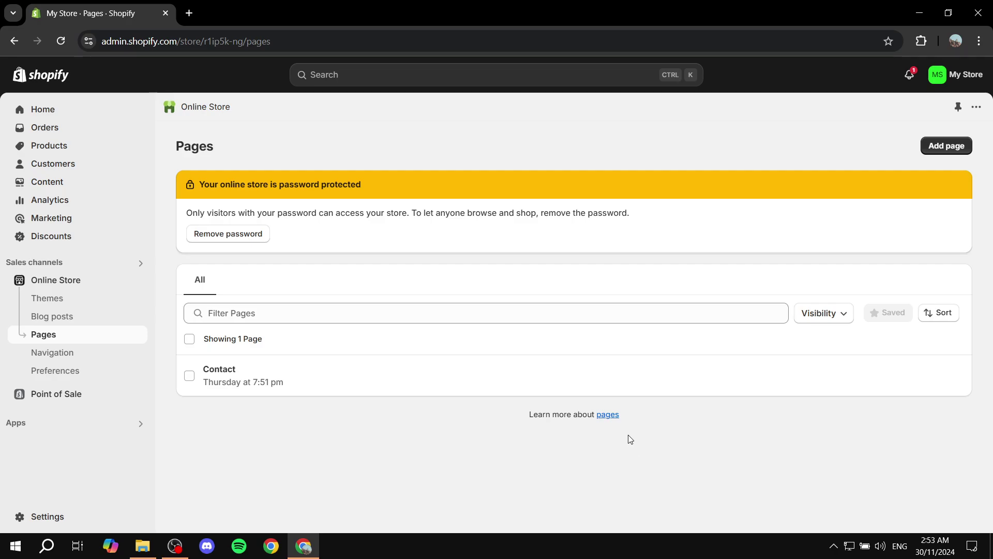
{"action": "left_click", "coordinate": [62, 282]}
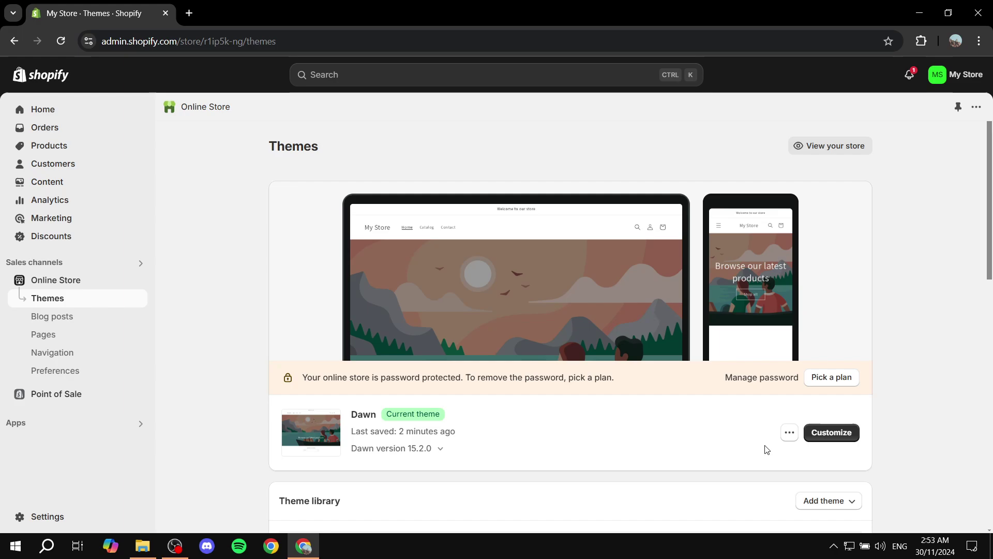
{"action": "left_click", "coordinate": [833, 434]}
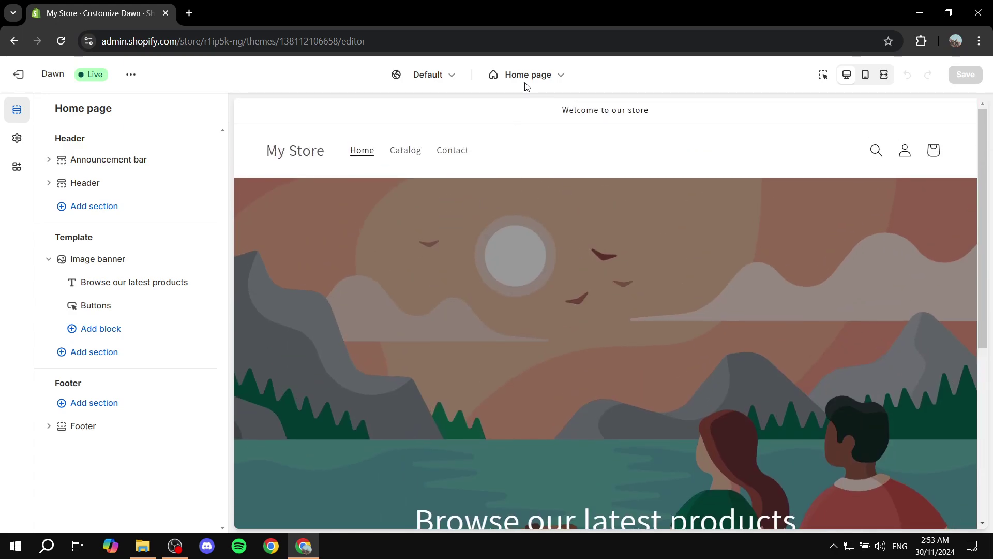
Step: Keep the Home page template selected and bring up its Add section picker
{"action": "left_click", "coordinate": [535, 77]}
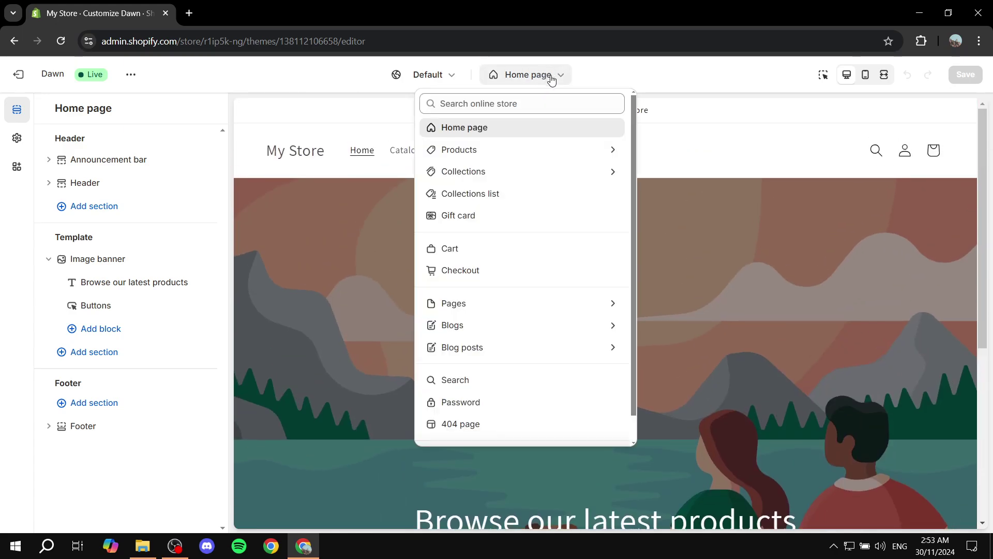
{"action": "left_click", "coordinate": [466, 303]}
{"action": "left_click", "coordinate": [446, 132]}
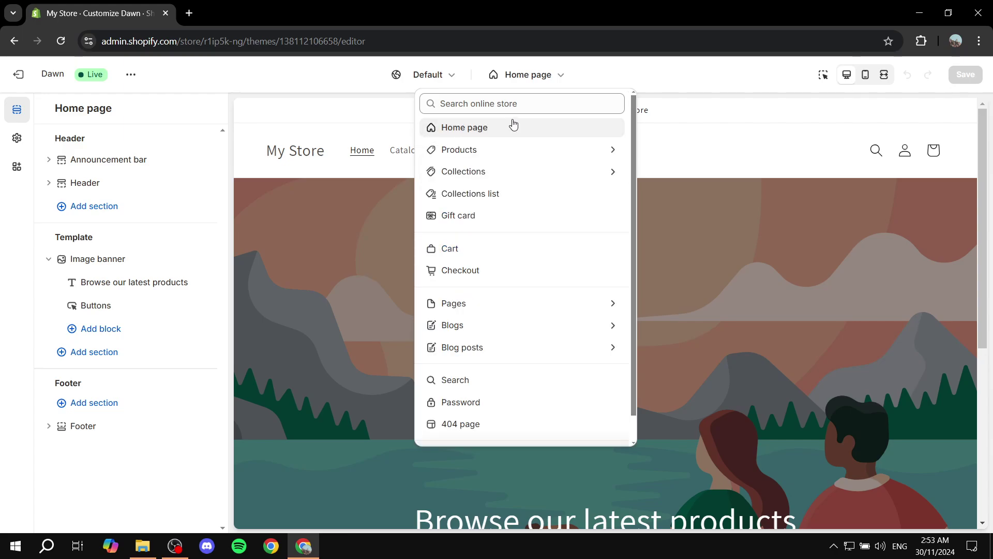
{"action": "left_click", "coordinate": [734, 234]}
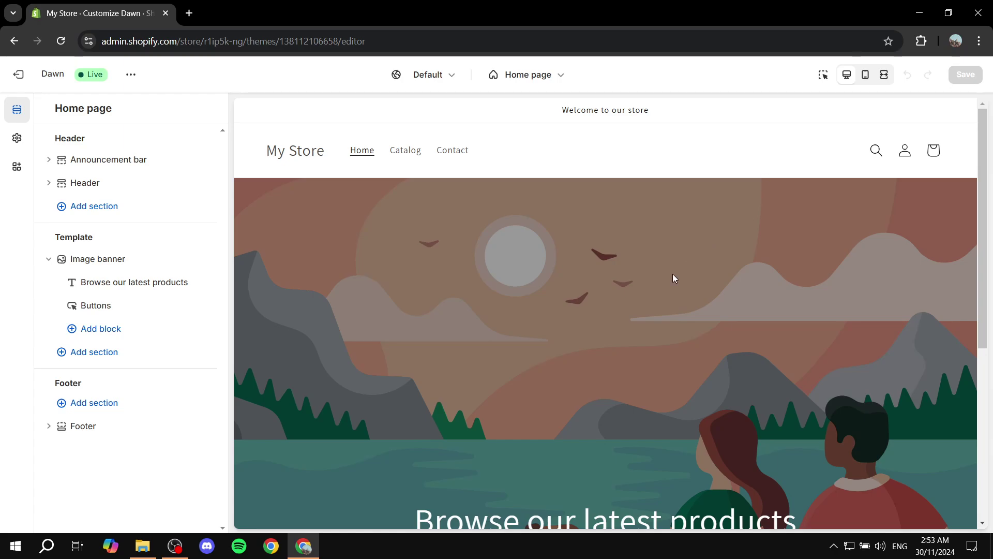
{"action": "scroll", "coordinate": [672, 274], "scroll_direction": "down", "scroll_amount": 6}
{"action": "scroll", "coordinate": [663, 265], "scroll_direction": "up", "scroll_amount": 5}
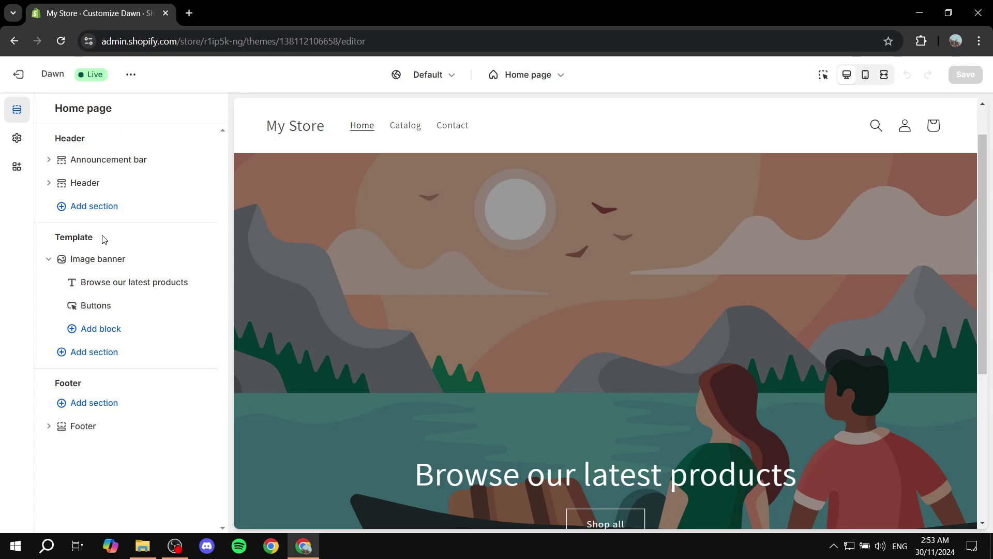
{"action": "left_click_drag", "start_coordinate": [104, 239], "coordinate": [55, 237]}
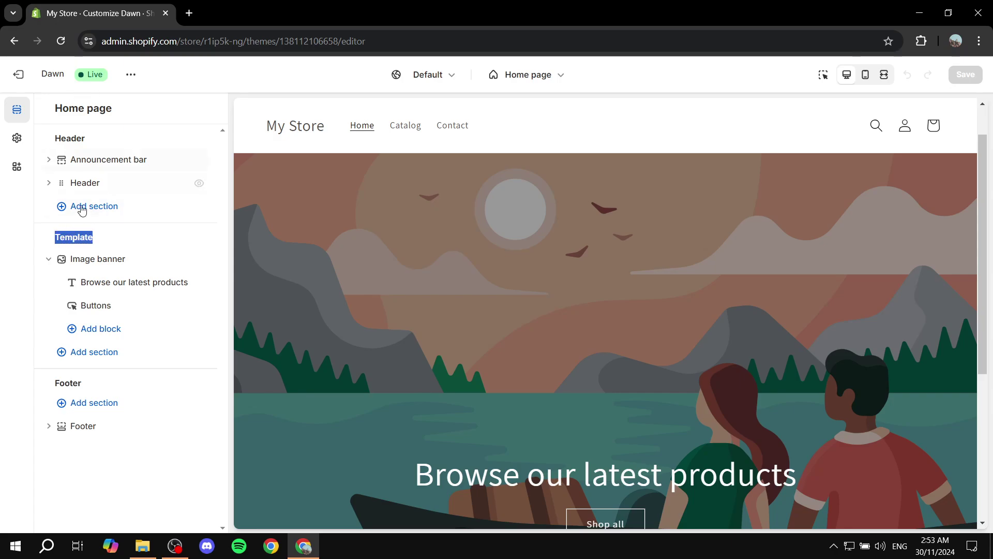
{"action": "left_click", "coordinate": [86, 356]}
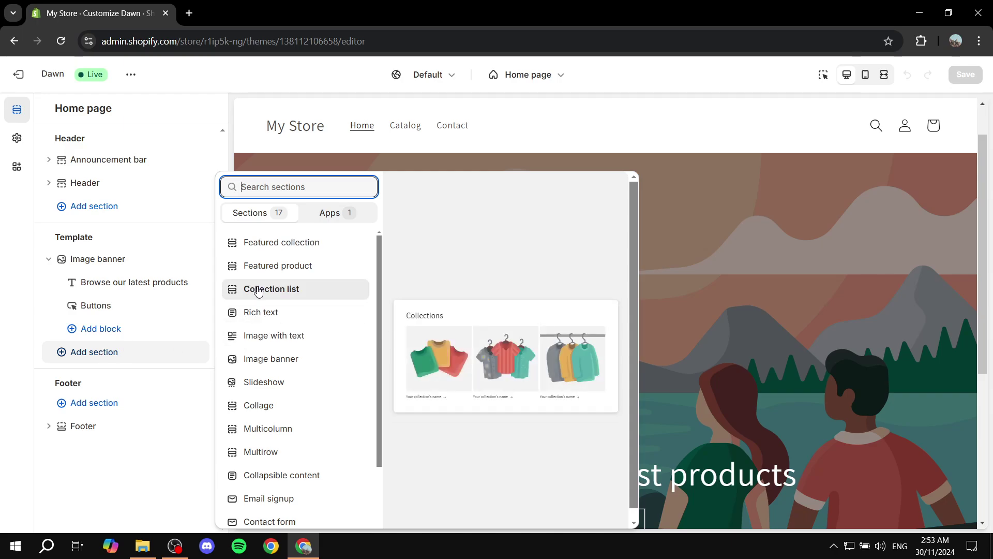
Step: Add a Featured collection section and change its heading to 'All products'
{"action": "left_click", "coordinate": [268, 250]}
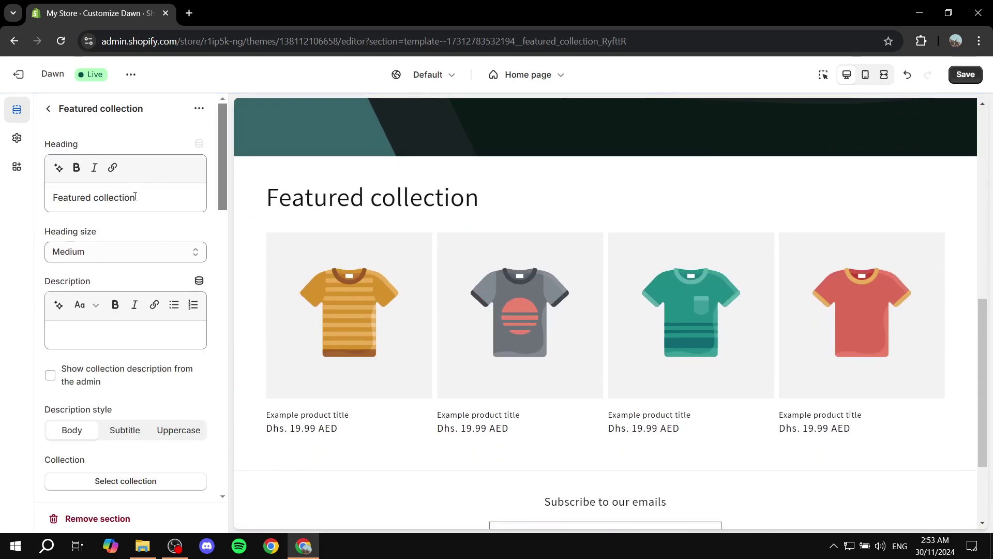
{"action": "triple_click", "coordinate": [135, 197]}
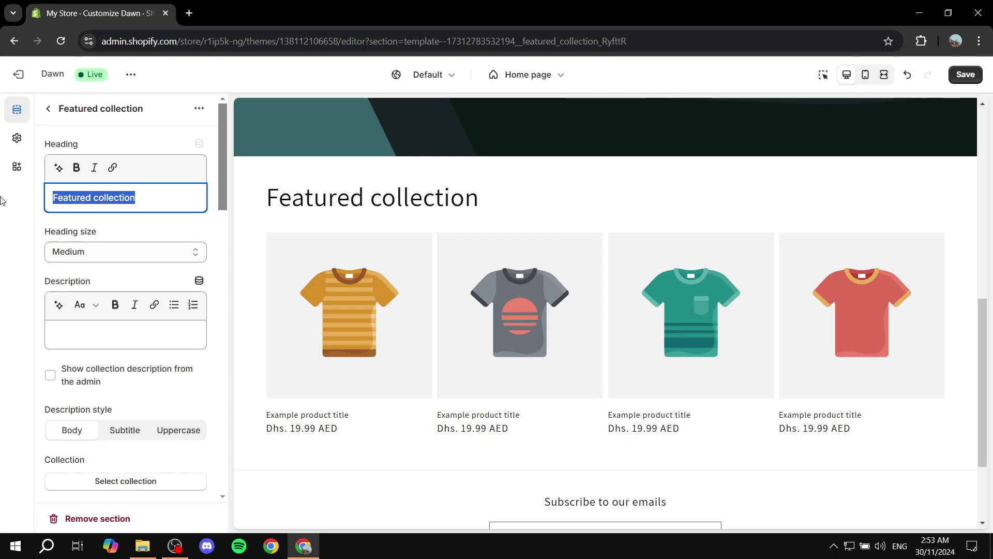
{"action": "type", "text": "All"}
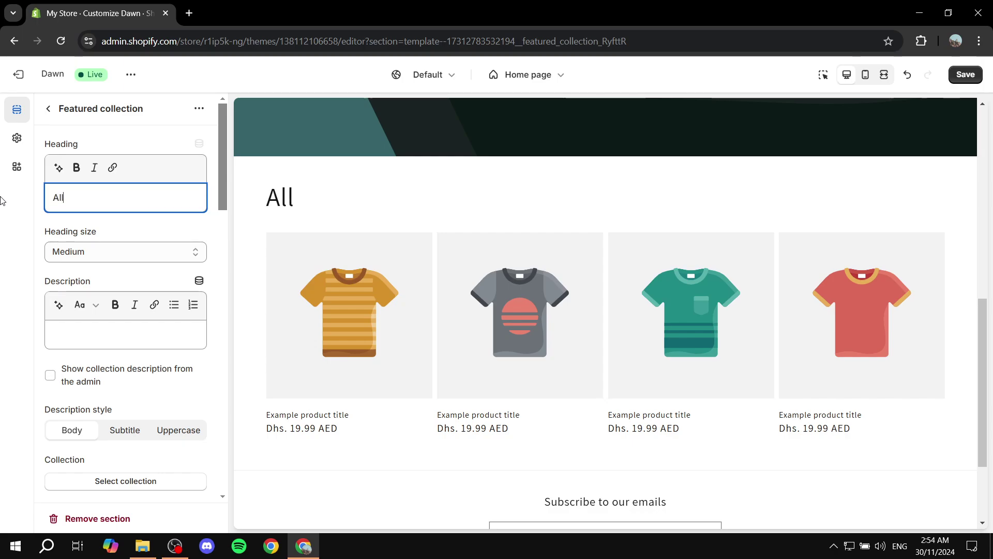
{"action": "type", "text": " products"}
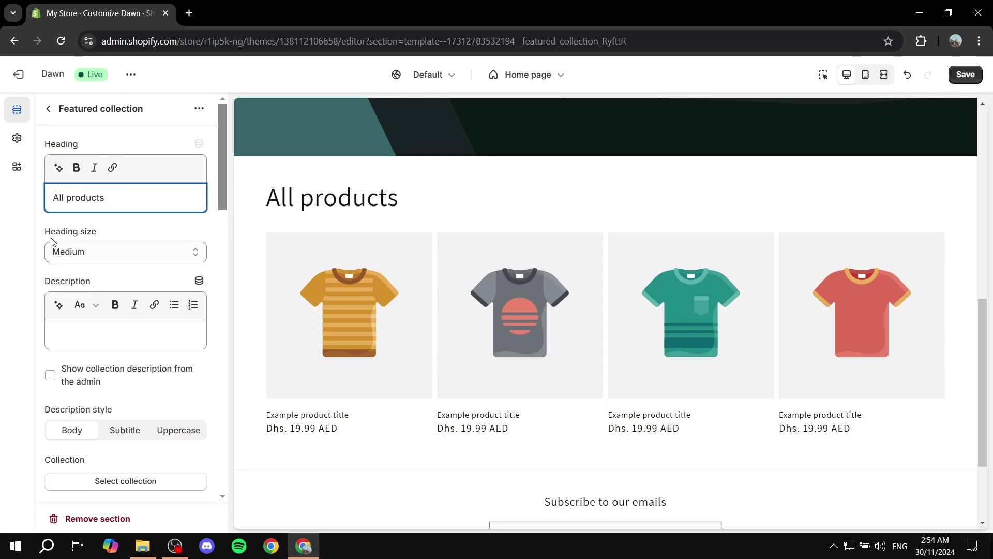
{"action": "left_click_drag", "start_coordinate": [39, 226], "coordinate": [153, 228]}
{"action": "left_click", "coordinate": [153, 231]}
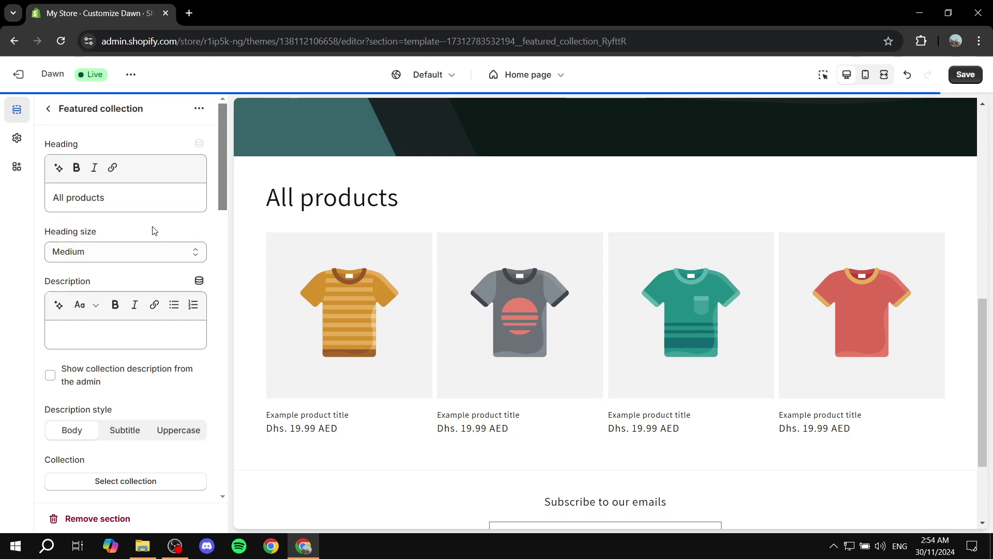
{"action": "scroll", "coordinate": [154, 231], "scroll_direction": "down", "scroll_amount": 3}
{"action": "scroll", "coordinate": [151, 233], "scroll_direction": "down", "scroll_amount": 2}
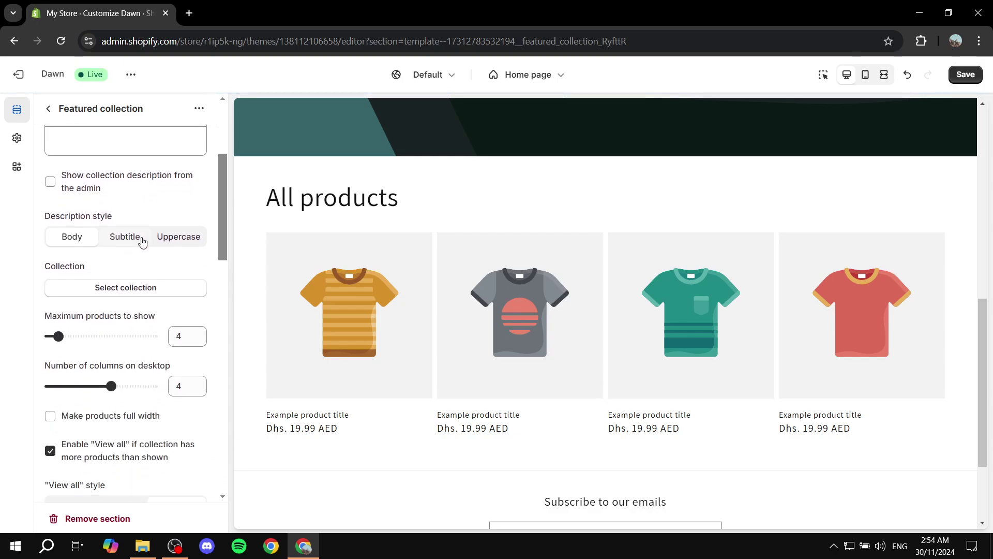
{"action": "mouse_move", "coordinate": [29, 274]}
{"action": "left_mouse_down"}
{"action": "mouse_move", "coordinate": [97, 269]}
{"action": "mouse_move", "coordinate": [45, 267]}
{"action": "left_mouse_up"}
{"action": "left_click", "coordinate": [93, 269]}
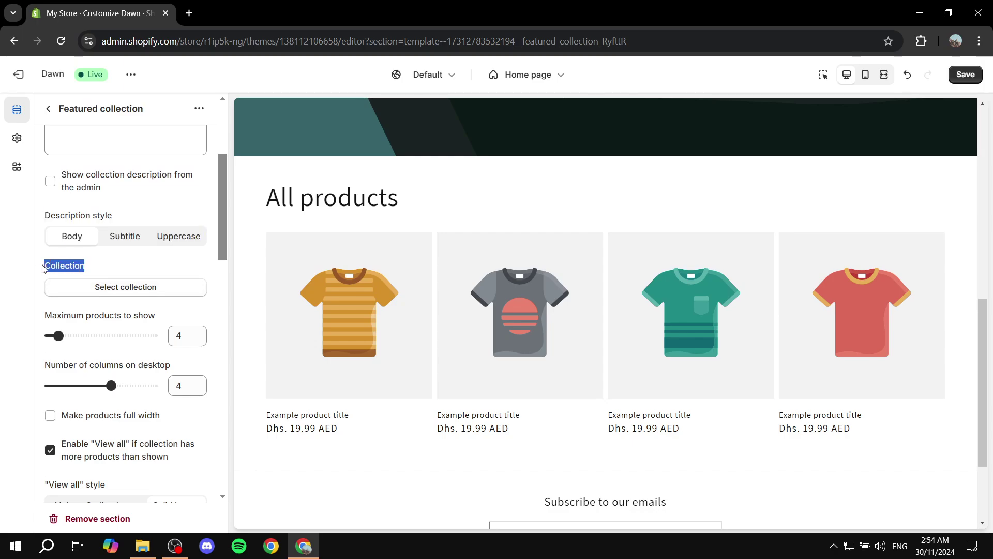
Step: Feature the Colors collection with maximum products set to 25, then save the home page
{"action": "left_click", "coordinate": [120, 290]}
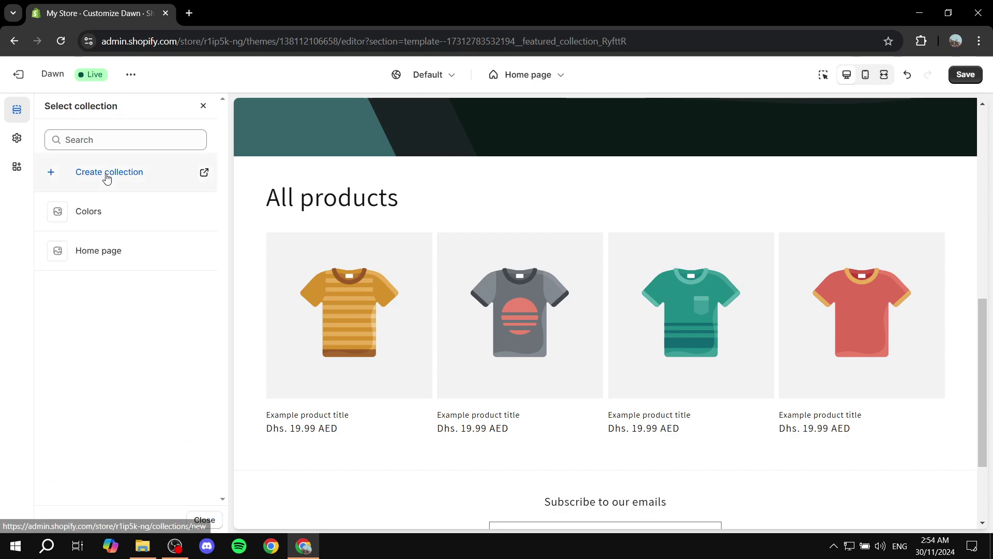
{"action": "left_click", "coordinate": [183, 215]}
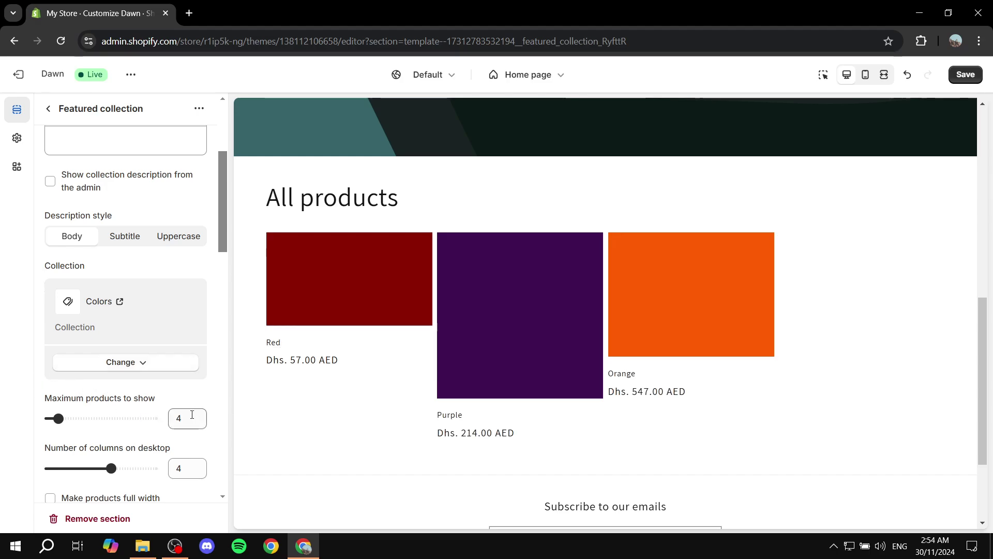
{"action": "scroll", "coordinate": [157, 385], "scroll_direction": "down", "scroll_amount": 2}
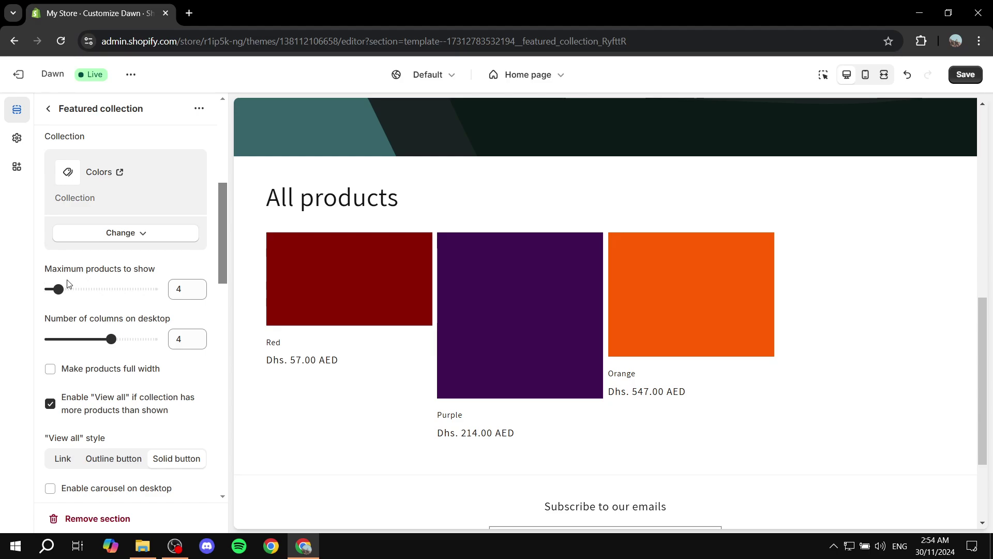
{"action": "left_click_drag", "start_coordinate": [59, 288], "coordinate": [164, 287]}
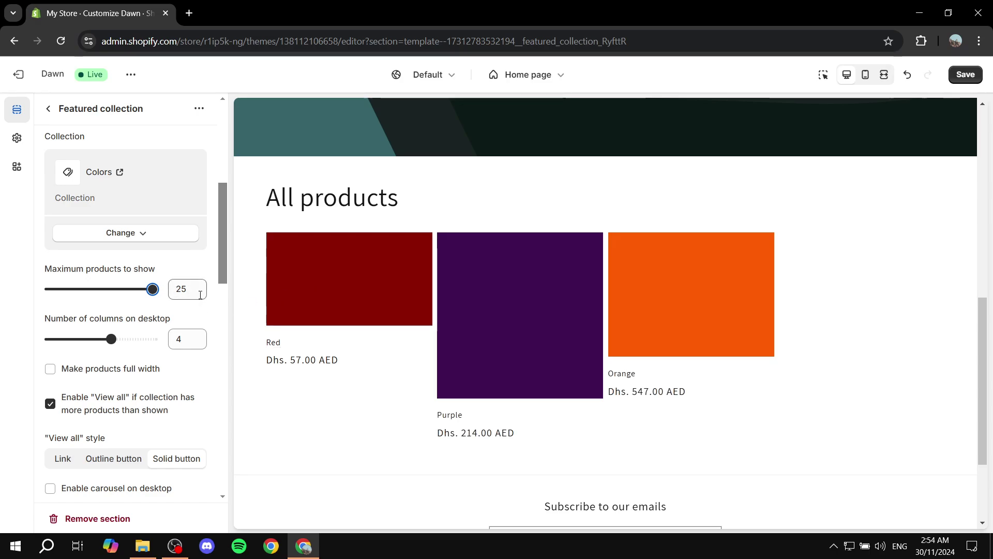
{"action": "left_click", "coordinate": [191, 269]}
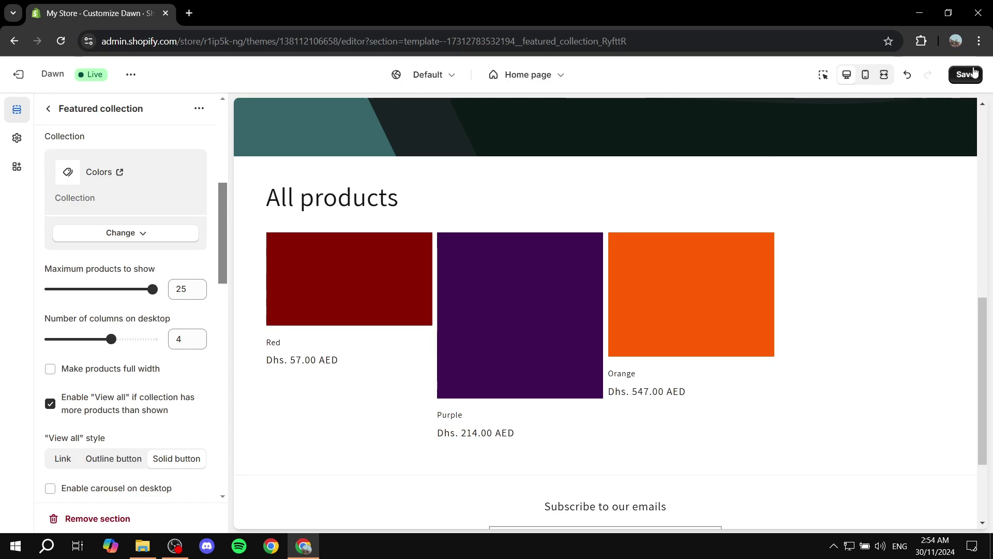
{"action": "left_click", "coordinate": [971, 76]}
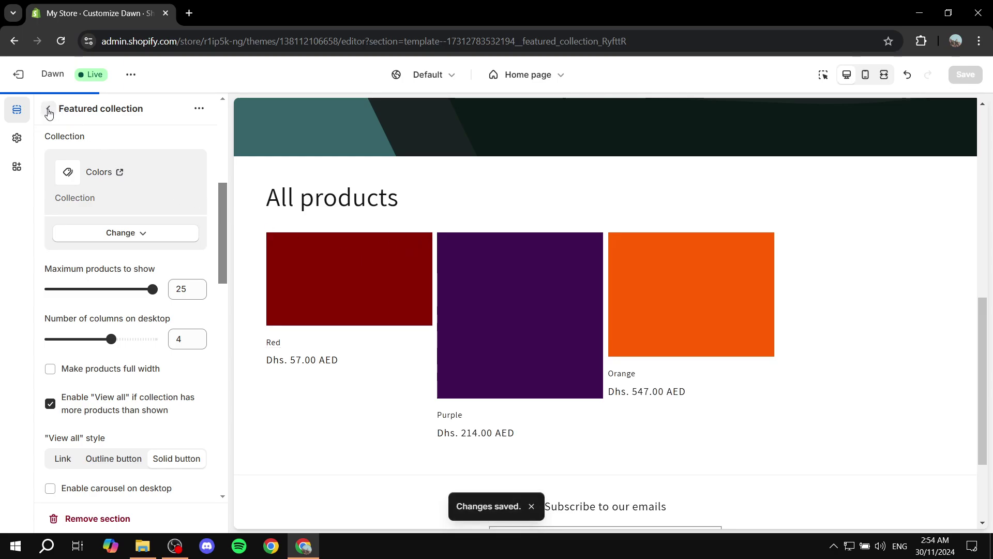
Step: Add a second Featured collection section to the home page template
{"action": "left_click", "coordinate": [48, 108]}
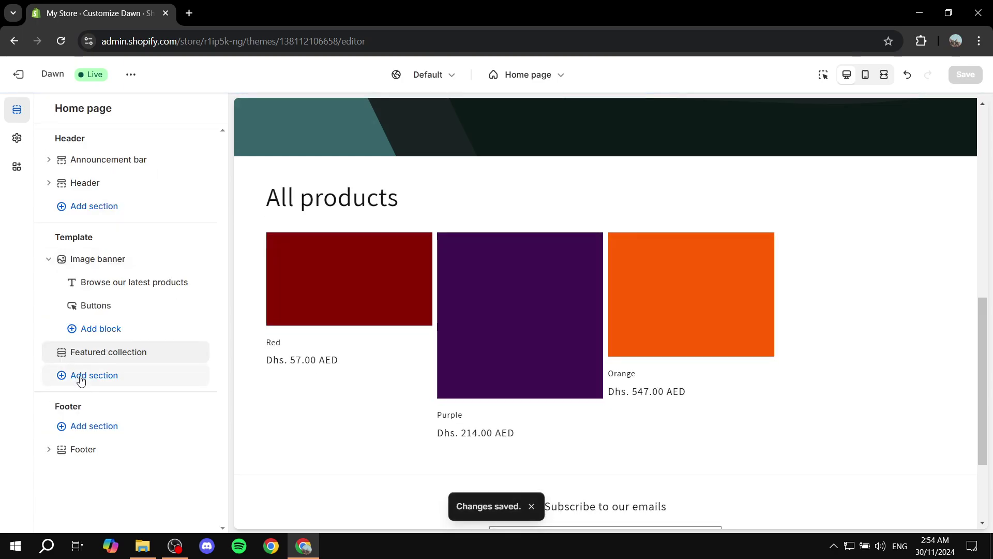
{"action": "left_click", "coordinate": [81, 380]}
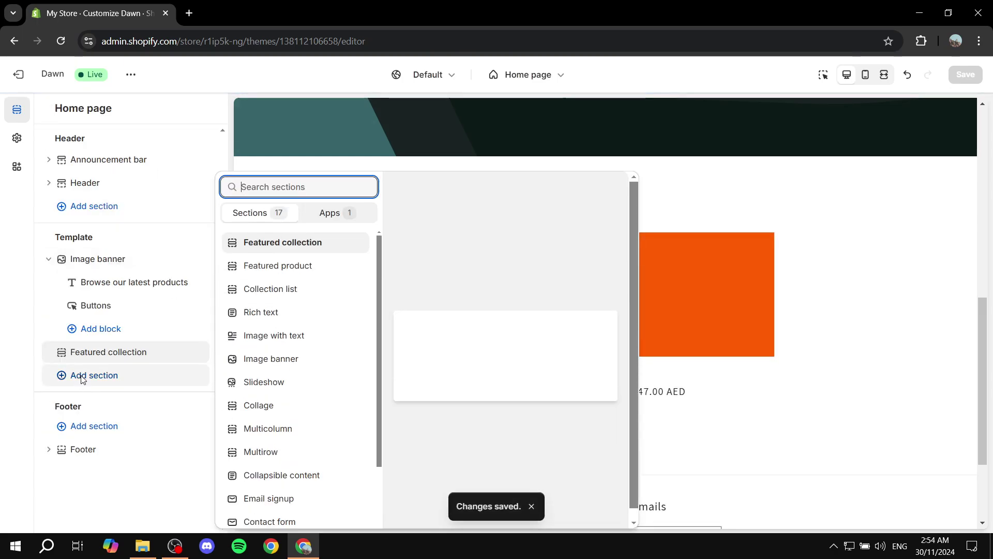
{"action": "left_click", "coordinate": [278, 244]}
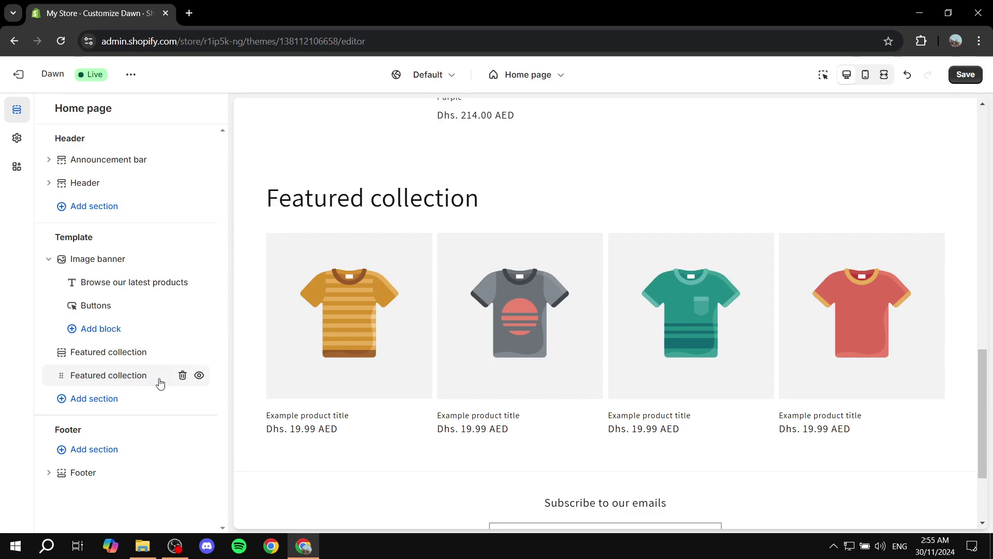
{"action": "scroll", "coordinate": [359, 223], "scroll_direction": "up", "scroll_amount": 4}
{"action": "scroll", "coordinate": [359, 229], "scroll_direction": "down", "scroll_amount": 2}
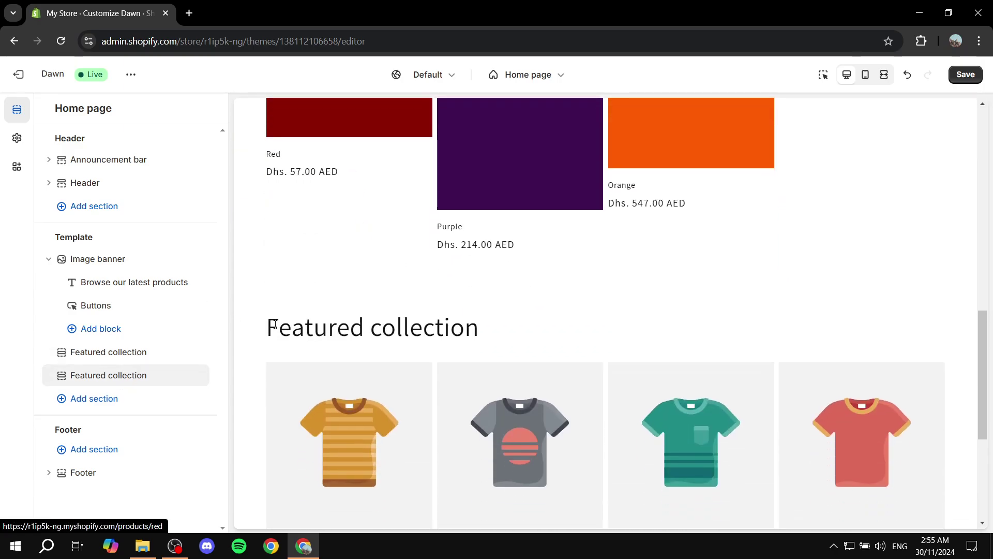
{"action": "left_click_drag", "start_coordinate": [267, 327], "coordinate": [452, 323]}
Step: Clear the second featured collection's heading so it is blank
{"action": "left_click", "coordinate": [122, 378]}
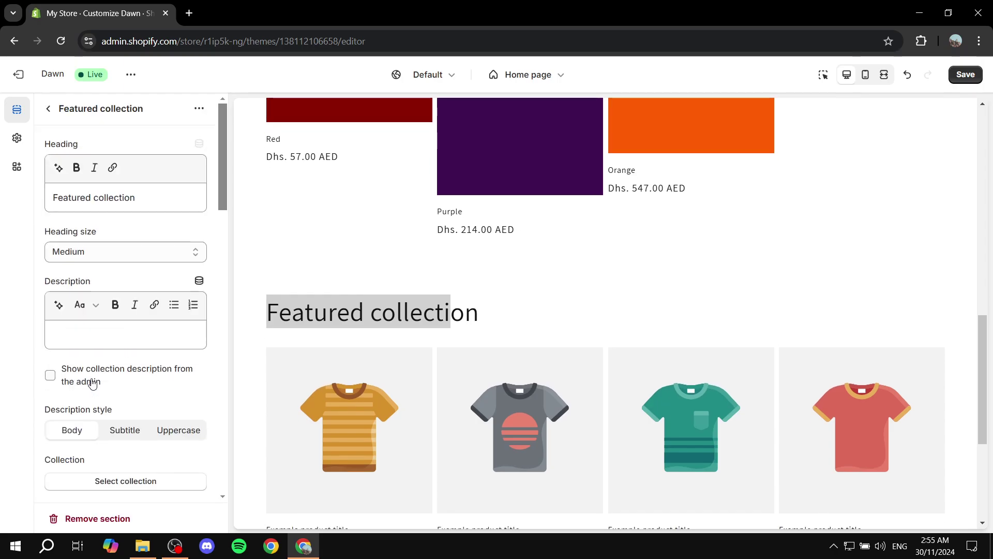
{"action": "left_click_drag", "start_coordinate": [128, 203], "coordinate": [1, 205]}
{"action": "key", "text": "BackSpace"}
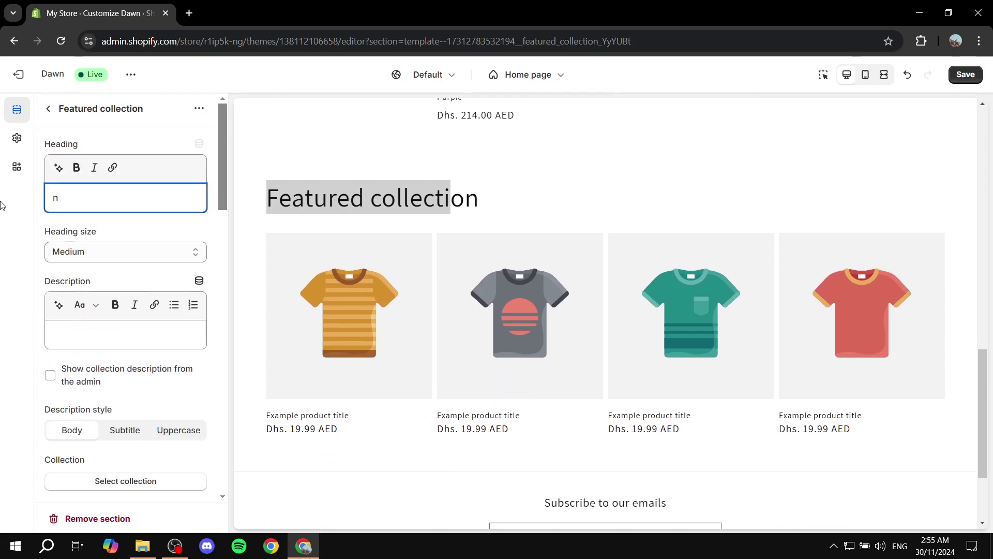
{"action": "key", "text": "BackSpace"}
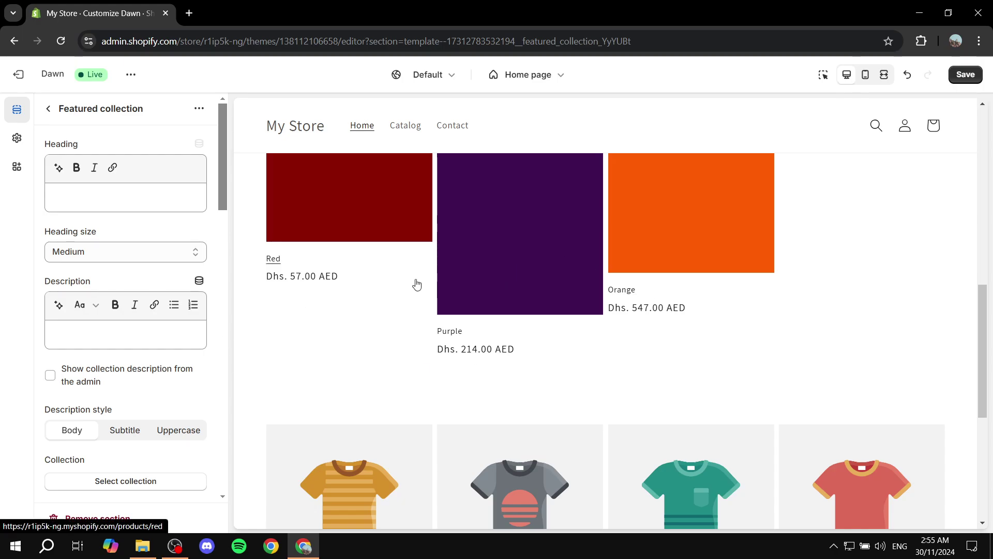
Step: Set the second section's maximum products to 25 and save the home page
{"action": "scroll", "coordinate": [115, 358], "scroll_direction": "down", "scroll_amount": 6}
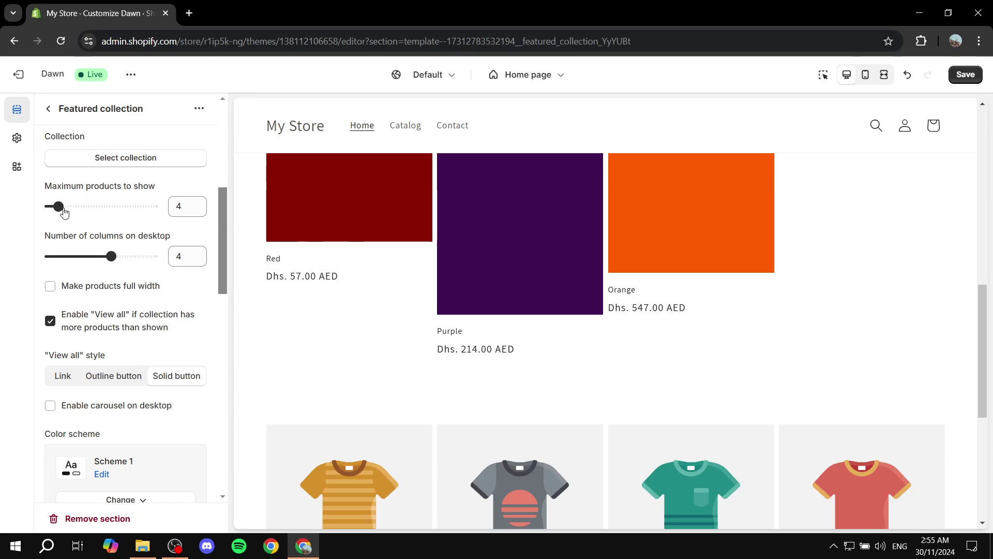
{"action": "left_click_drag", "start_coordinate": [63, 206], "coordinate": [326, 215]}
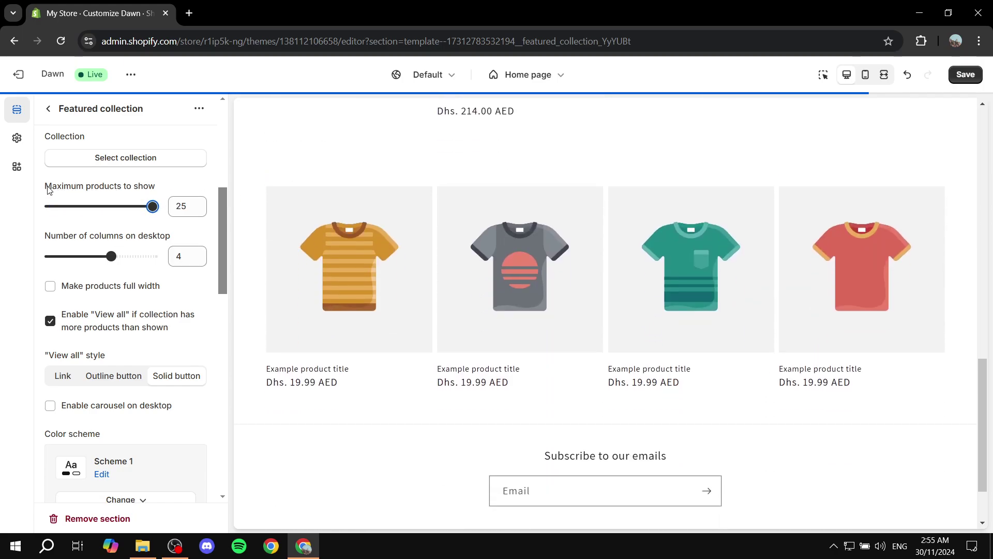
{"action": "left_click_drag", "start_coordinate": [45, 187], "coordinate": [205, 188]}
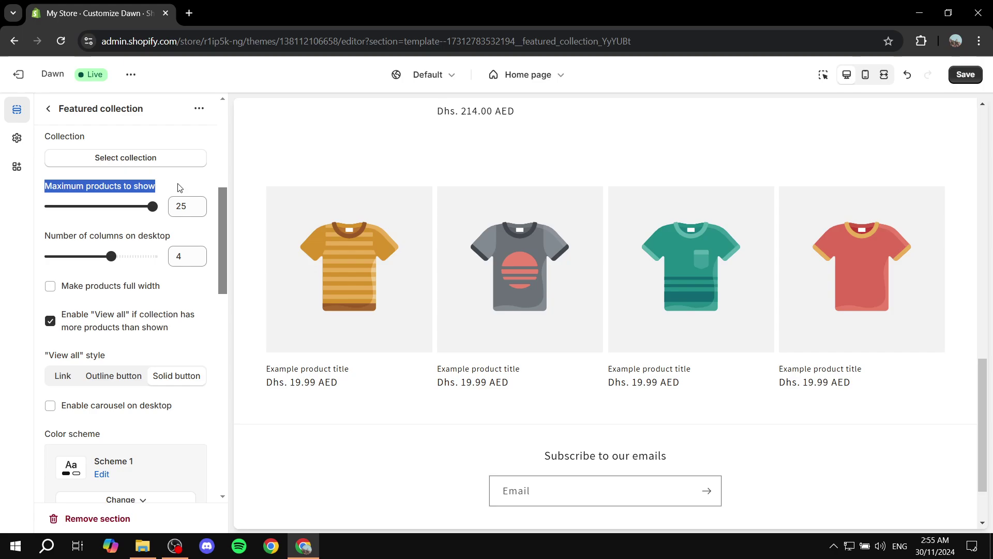
{"action": "left_click", "coordinate": [47, 108]}
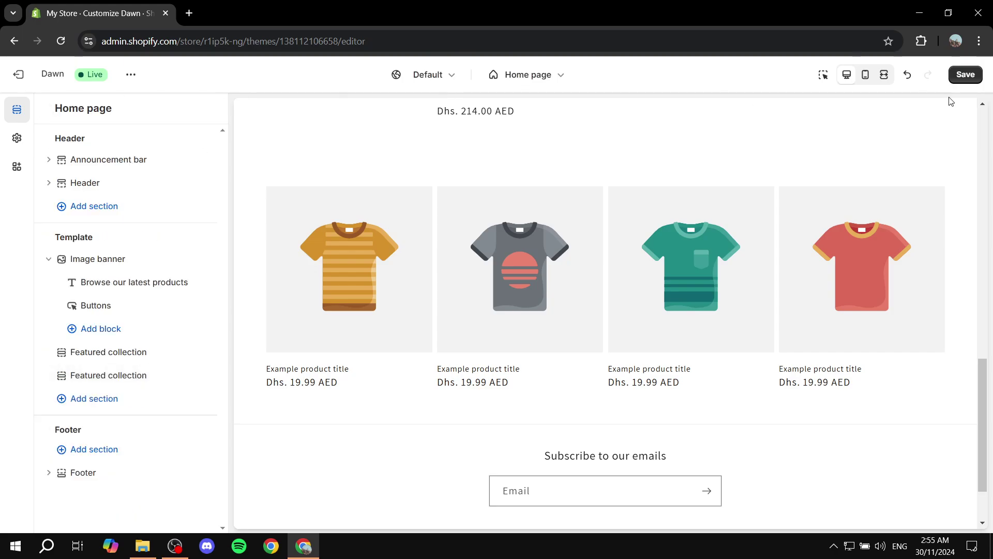
{"action": "left_click", "coordinate": [966, 75]}
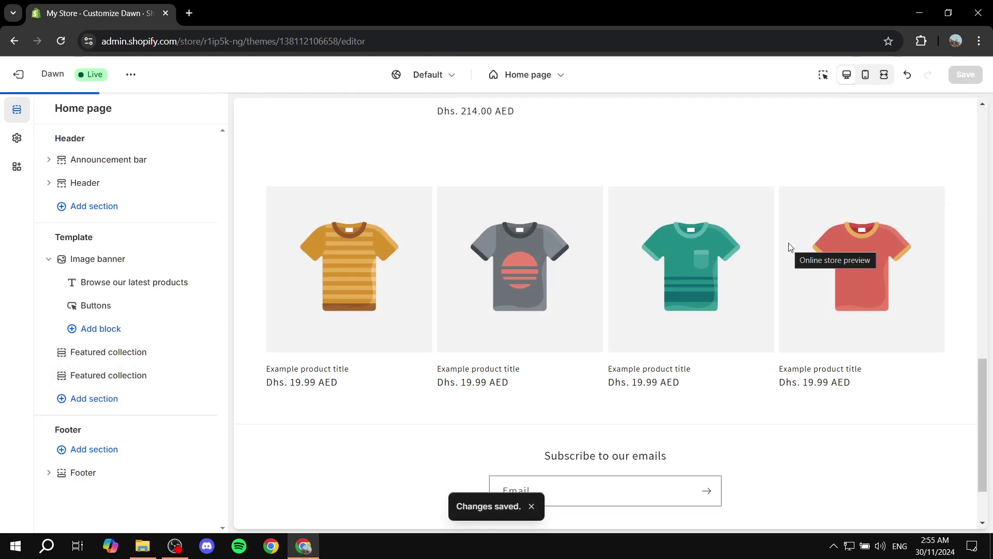